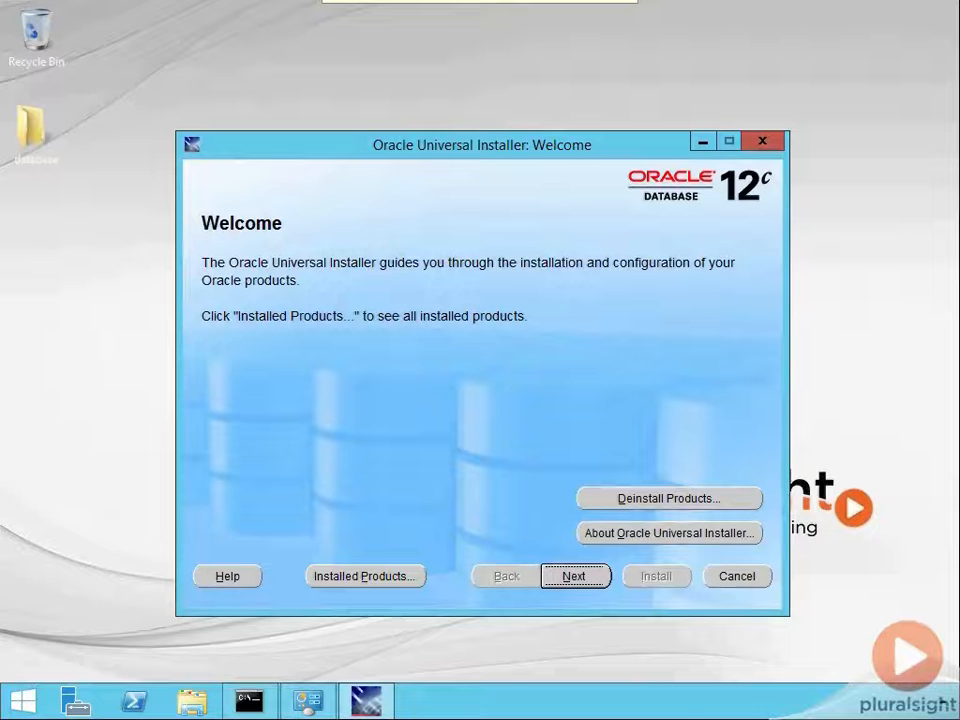
# - Review the installed Oracle homes and their environment paths in the installer's inventory, and exit Oracle Universal Installer
pyautogui.click(371, 580)
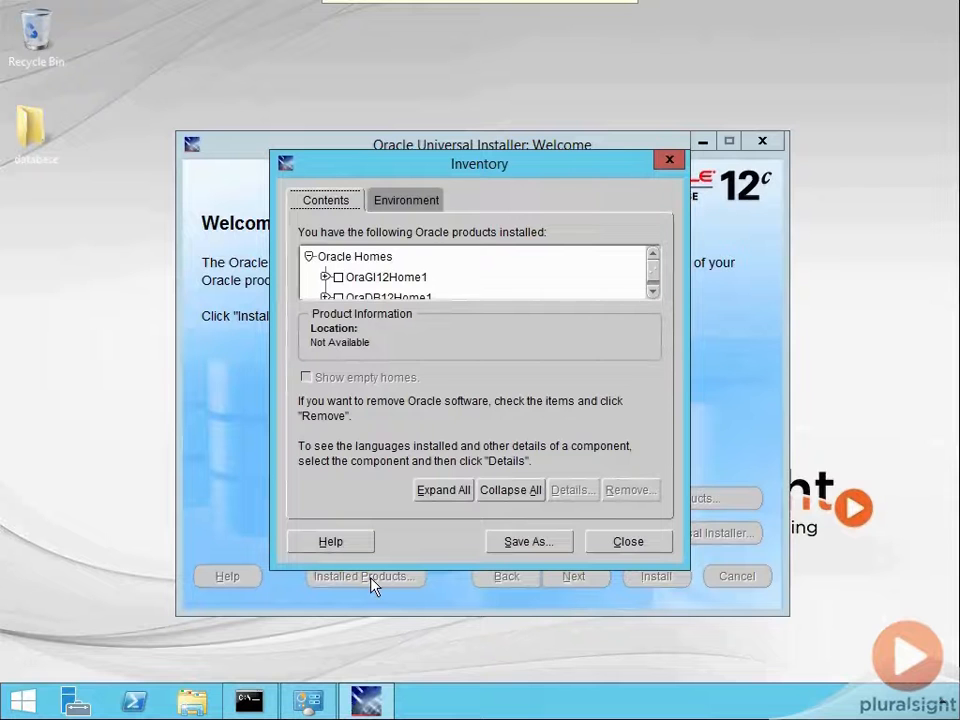
pyautogui.click(654, 291)
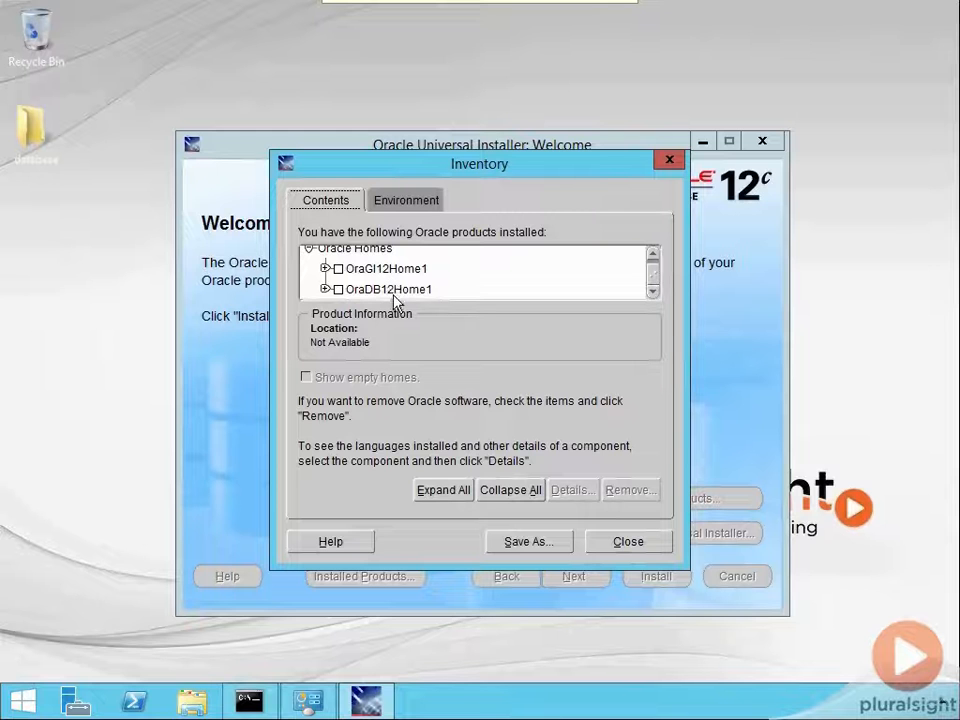
pyautogui.click(396, 201)
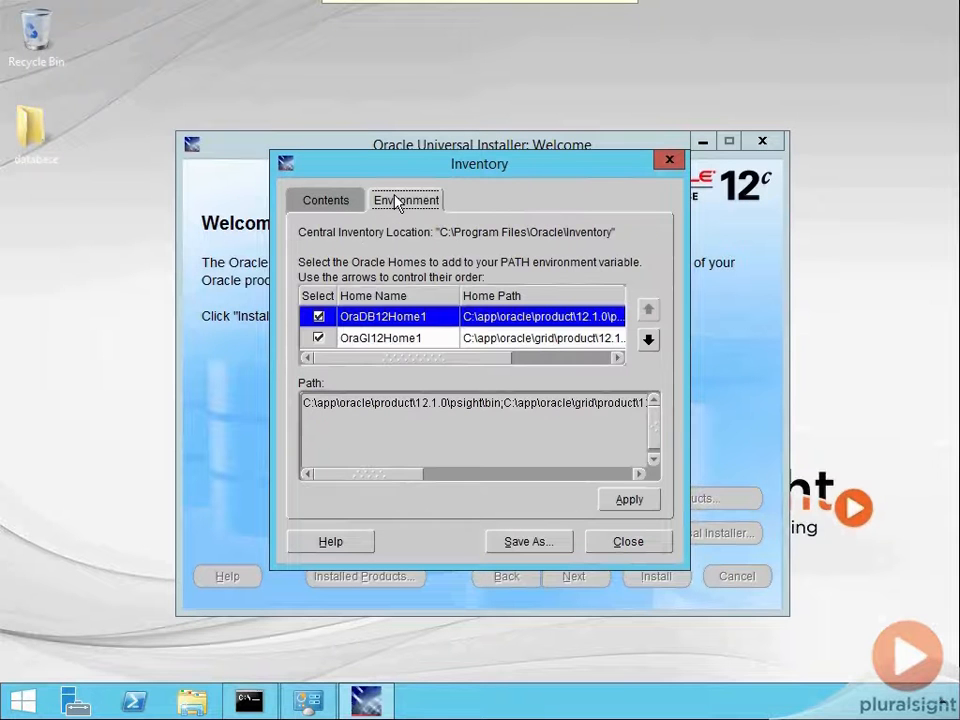
pyautogui.click(668, 161)
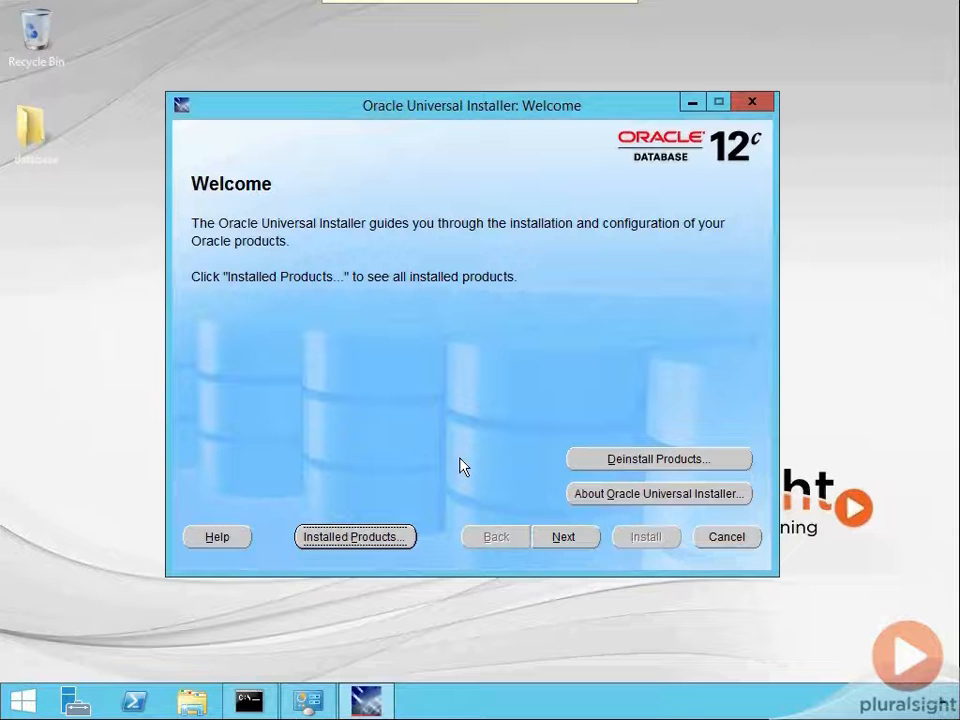
pyautogui.click(754, 102)
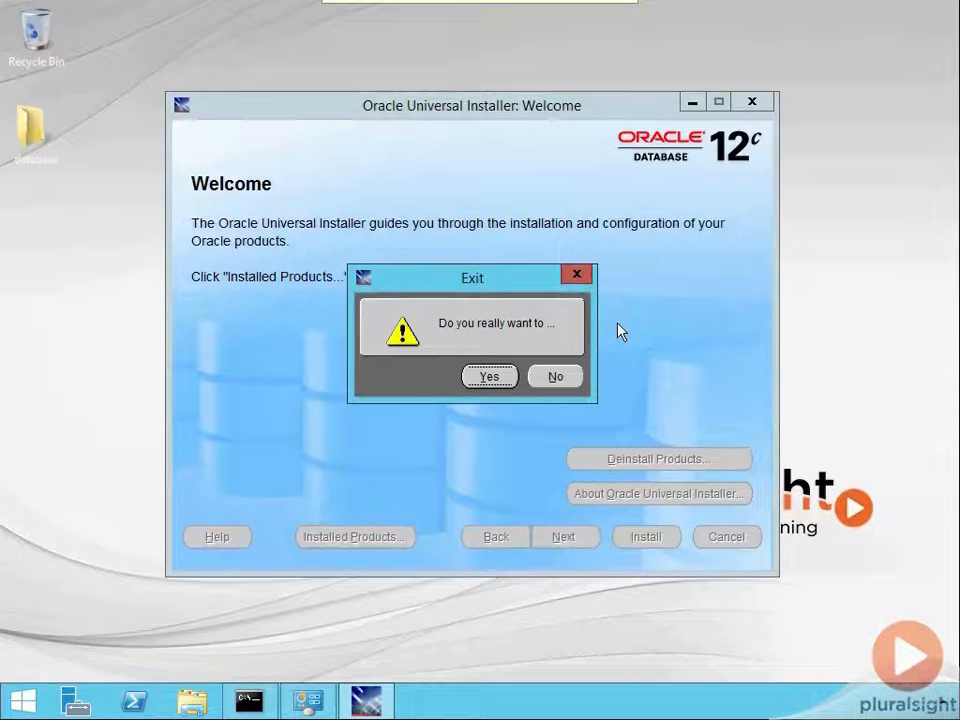
pyautogui.click(492, 378)
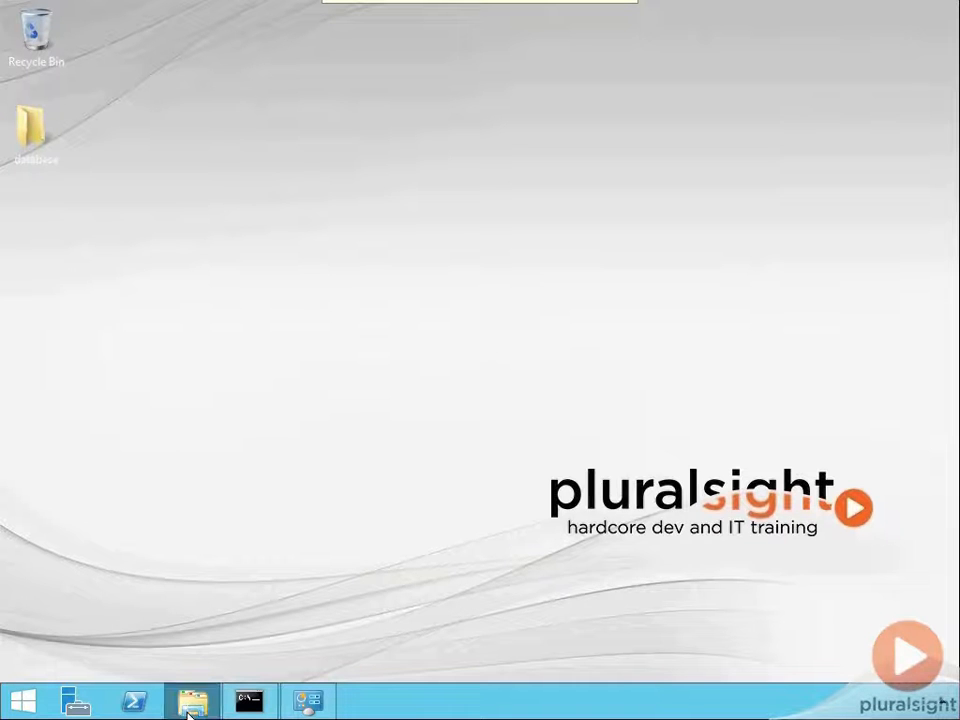
# - Open the Oracle database home folder C:\app\oracle\product\12.1.0\psight in File Explorer
pyautogui.press('super+e')
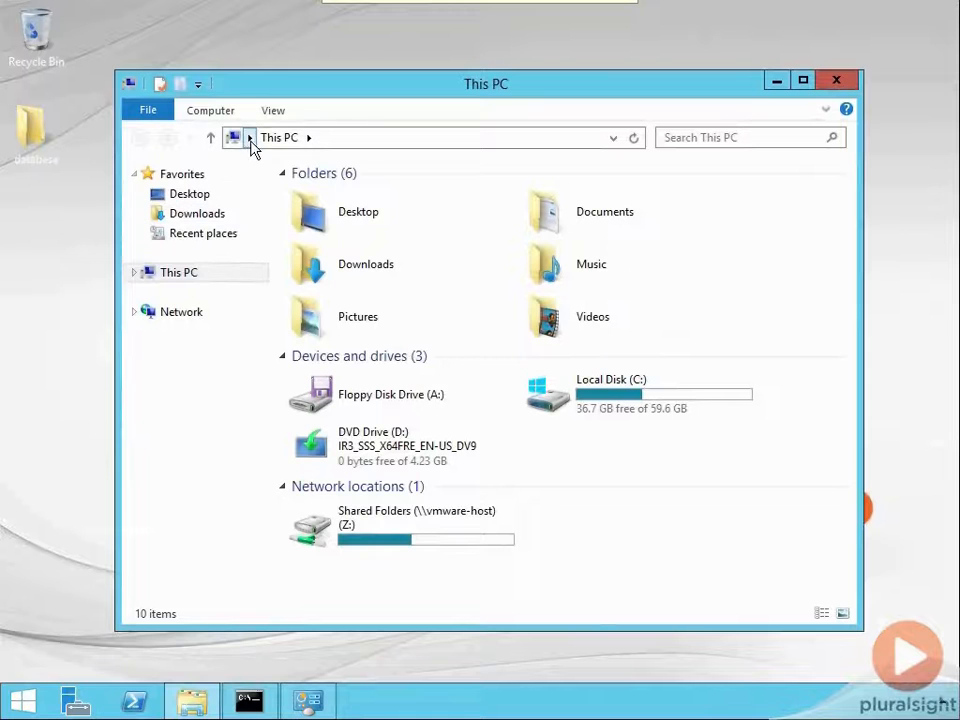
pyautogui.doubleClick(548, 393)
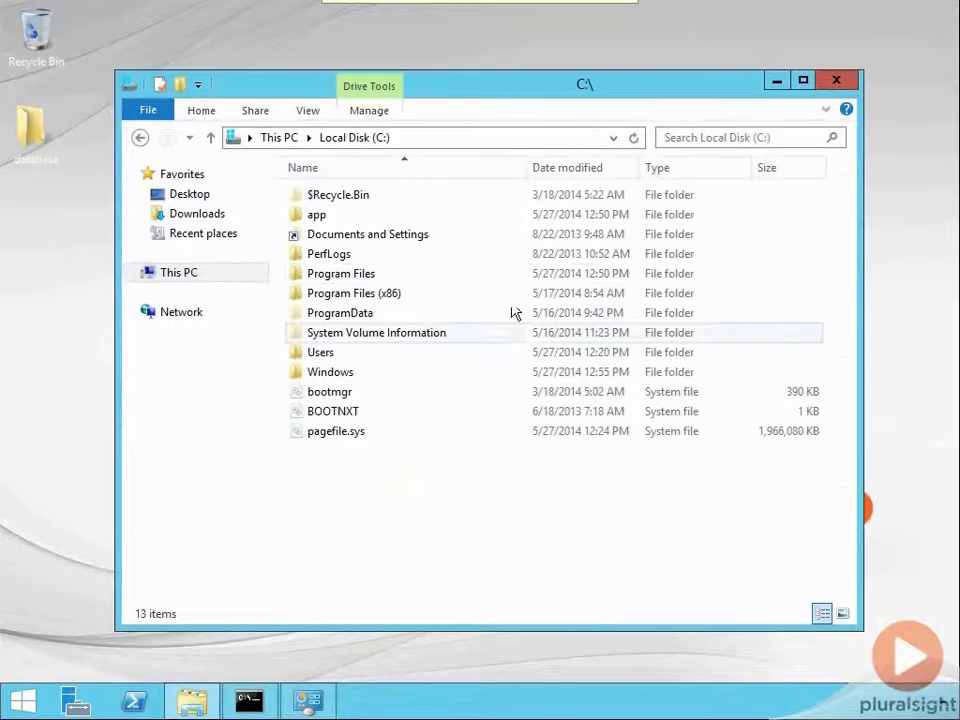
pyautogui.doubleClick(332, 221)
pyautogui.doubleClick(328, 200)
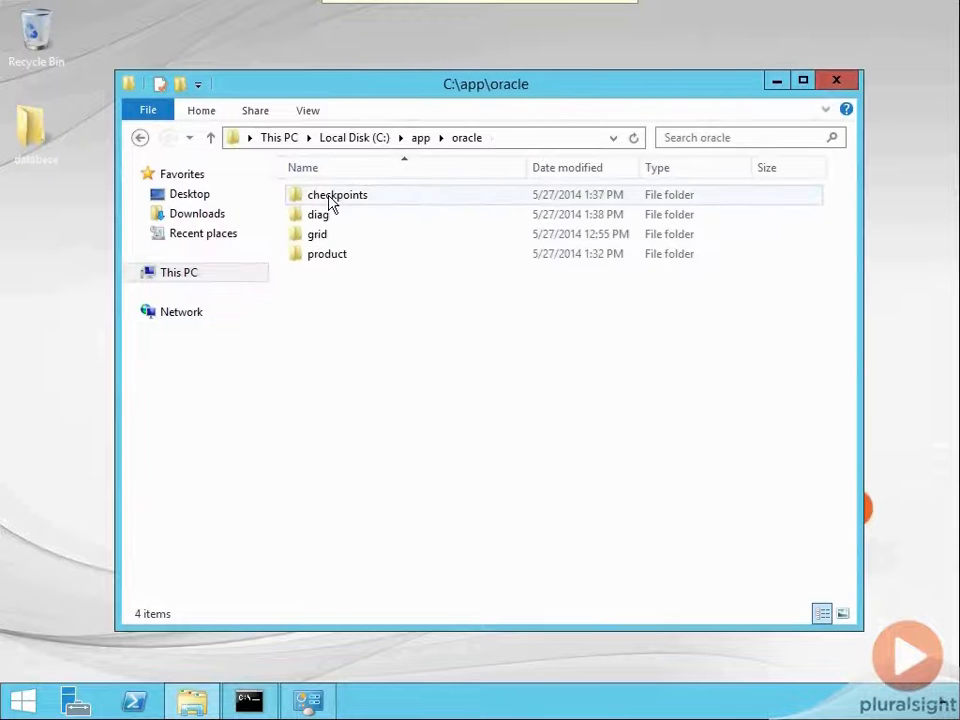
pyautogui.click(330, 254)
pyautogui.doubleClick(330, 254)
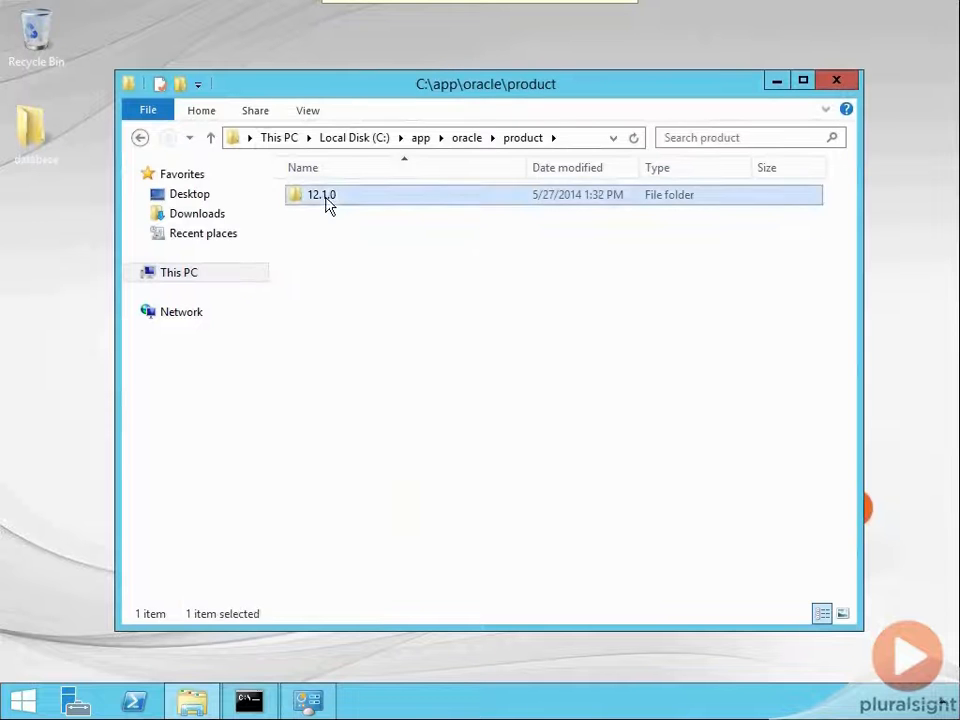
pyautogui.doubleClick(328, 200)
pyautogui.click(330, 200)
pyautogui.doubleClick(328, 200)
# - Look through the subfolders of the psight home and close the File Explorer window
pyautogui.scroll(-8, 514, 381)
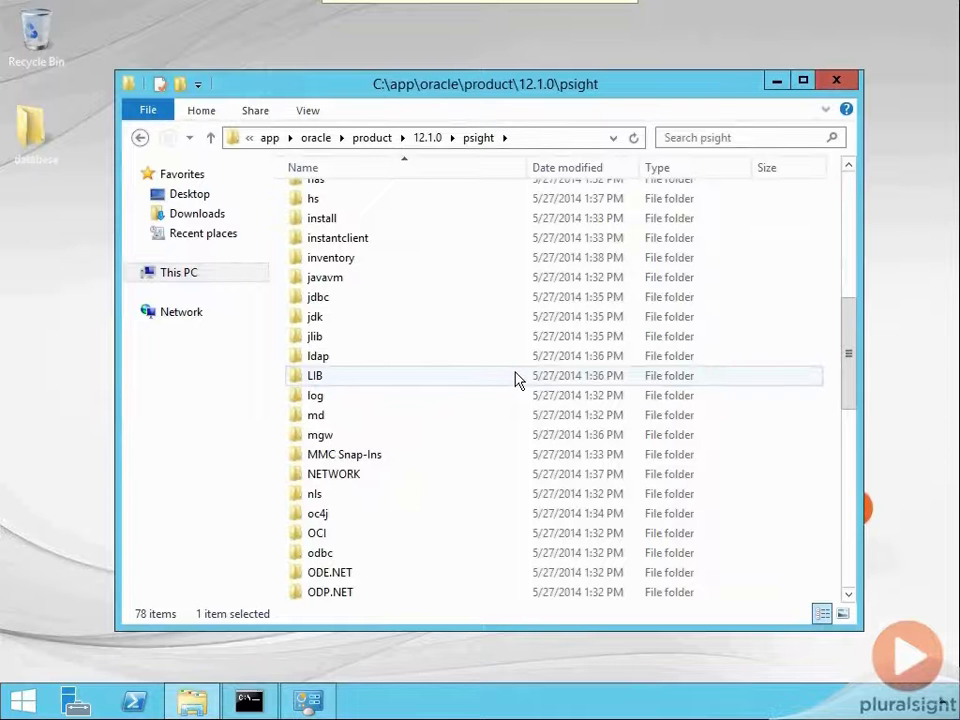
pyautogui.scroll(8, 514, 381)
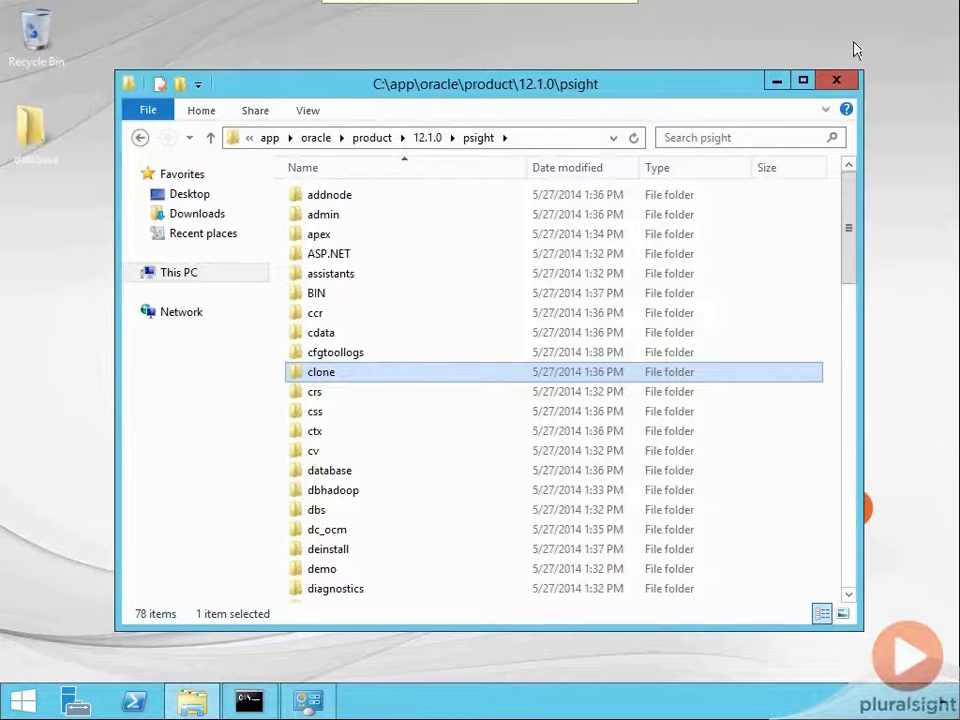
pyautogui.click(837, 80)
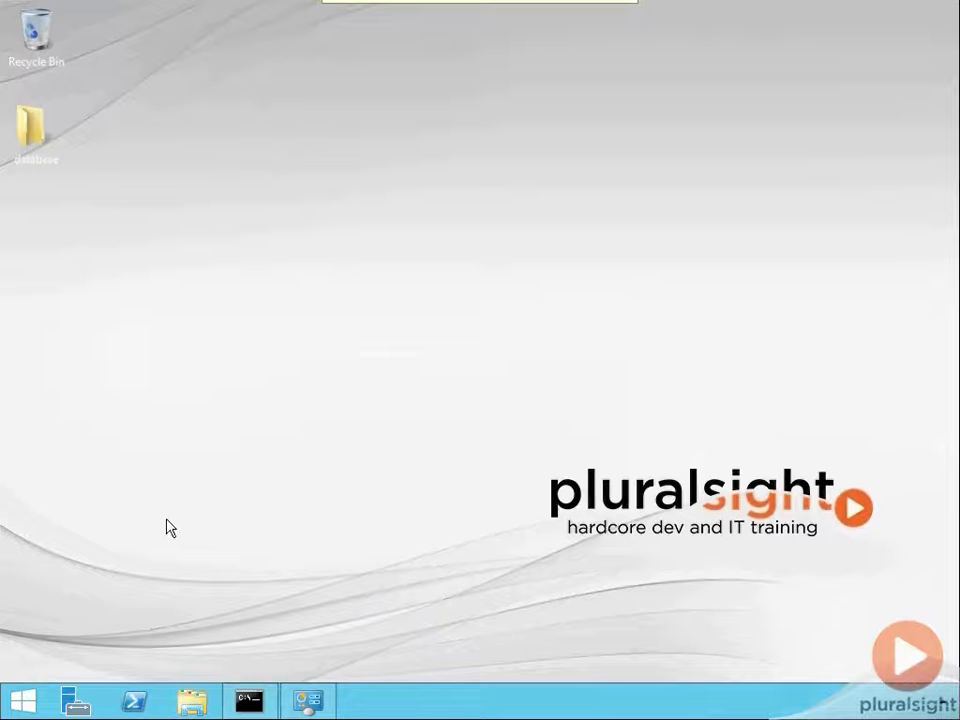
# - Open the Windows Services console by running services.msc
pyautogui.press('super+r')
pyautogui.write('services.msc')
pyautogui.press('Return')
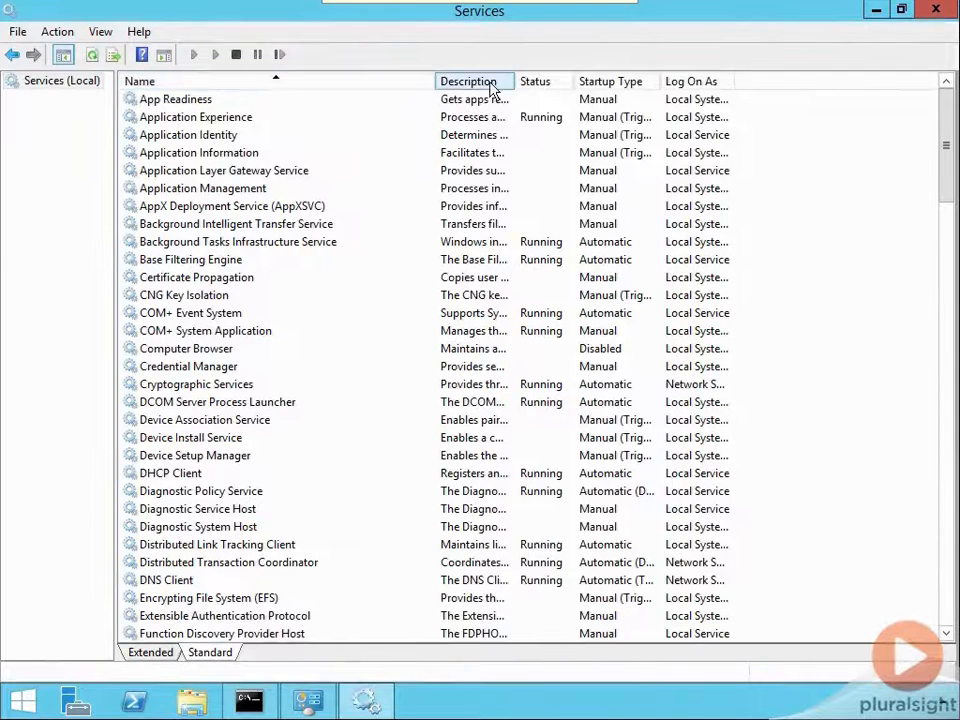
# - Find the Oracle services in the name-sorted list and examine the status and startup type of the TNS listener and ASM services
pyautogui.click(330, 84)
pyautogui.click(300, 84)
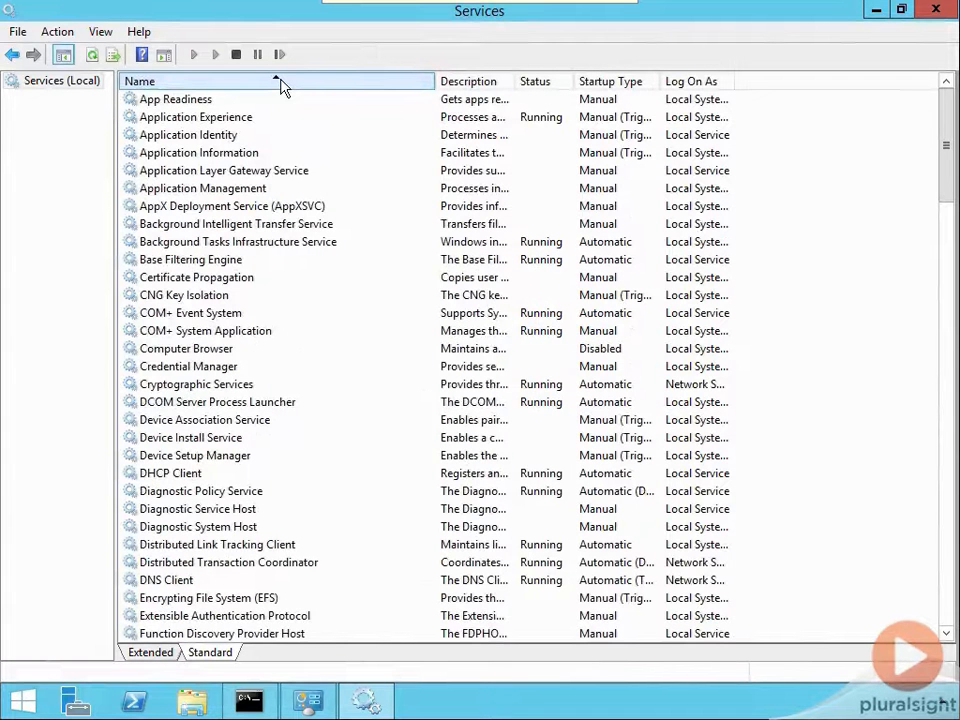
pyautogui.scroll(-7, 956, 124)
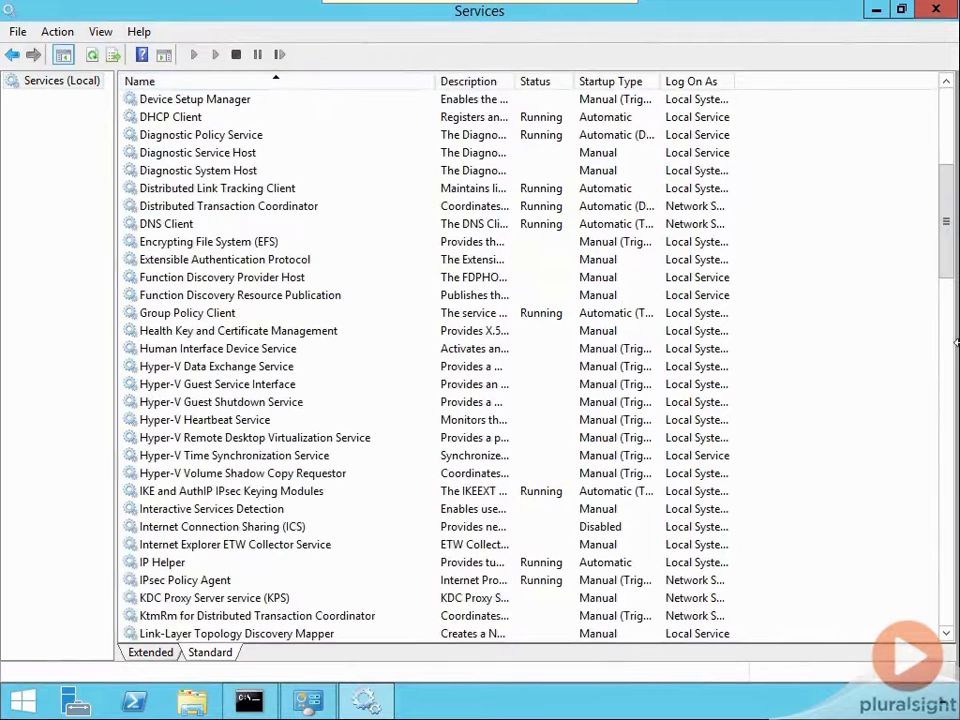
pyautogui.scroll(-4, 946, 214)
pyautogui.click(212, 243)
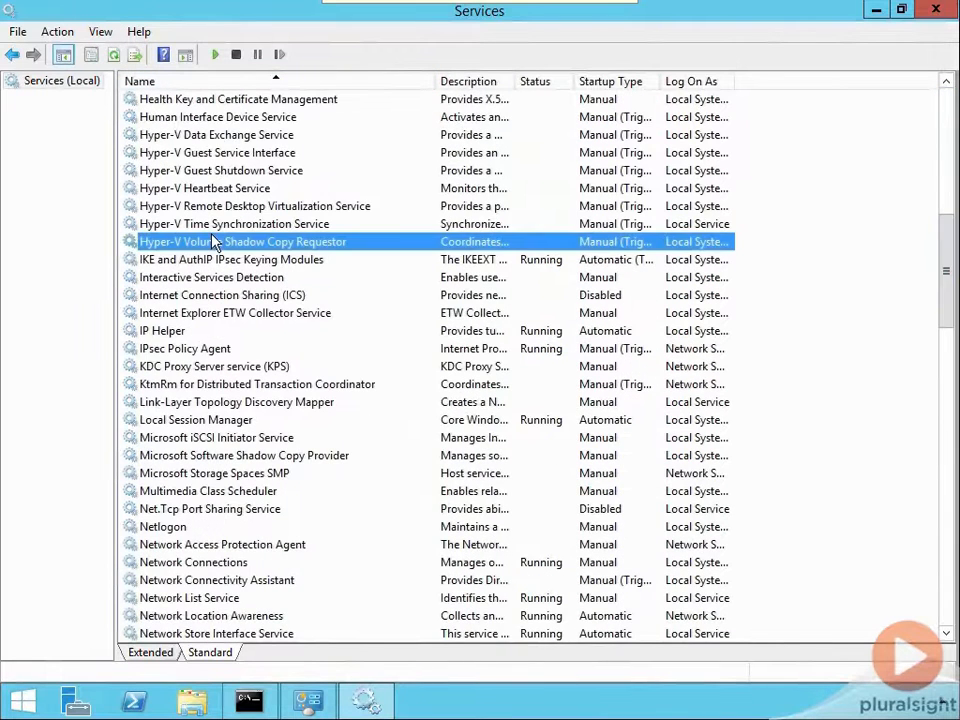
pyautogui.press('o')
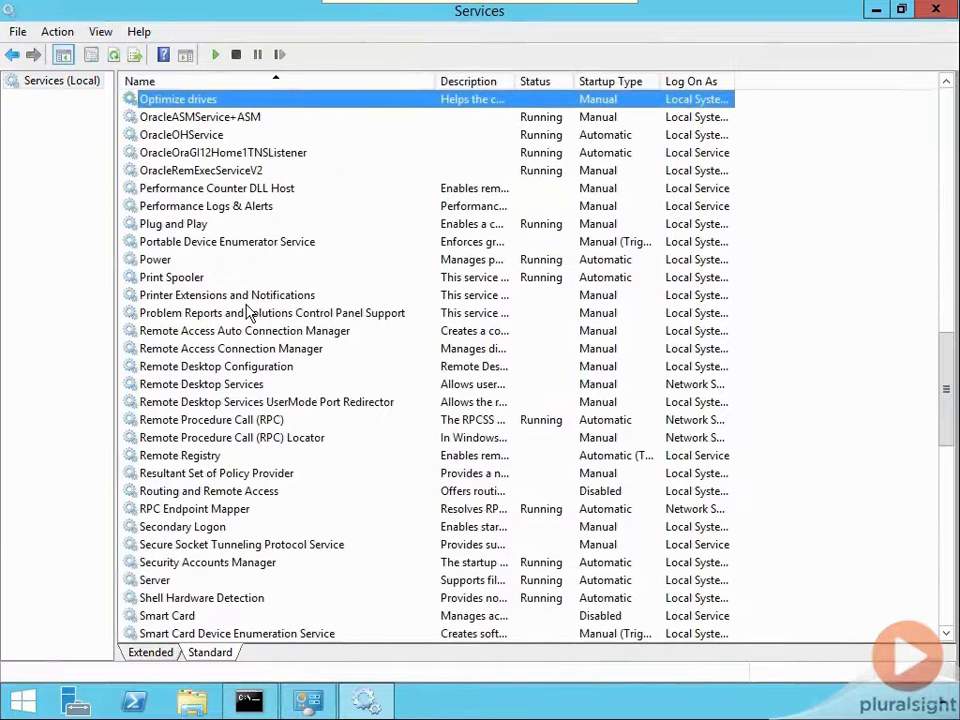
pyautogui.click(236, 154)
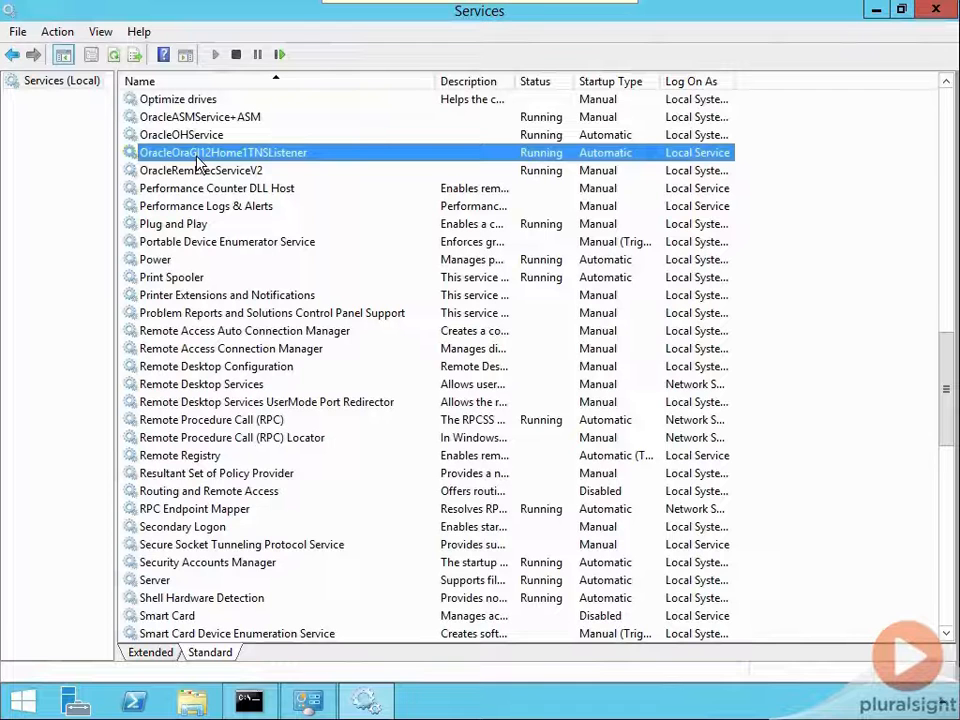
pyautogui.click(199, 119)
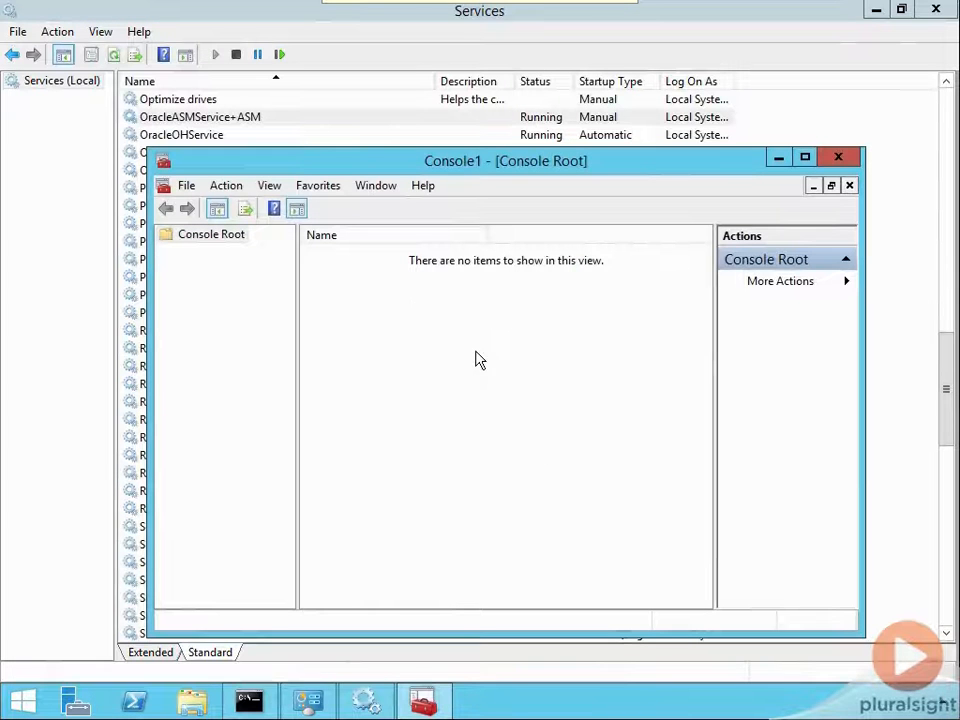
# - Launch an empty Microsoft Management Console by running mmc
pyautogui.press('super+r')
pyautogui.write('mmc')
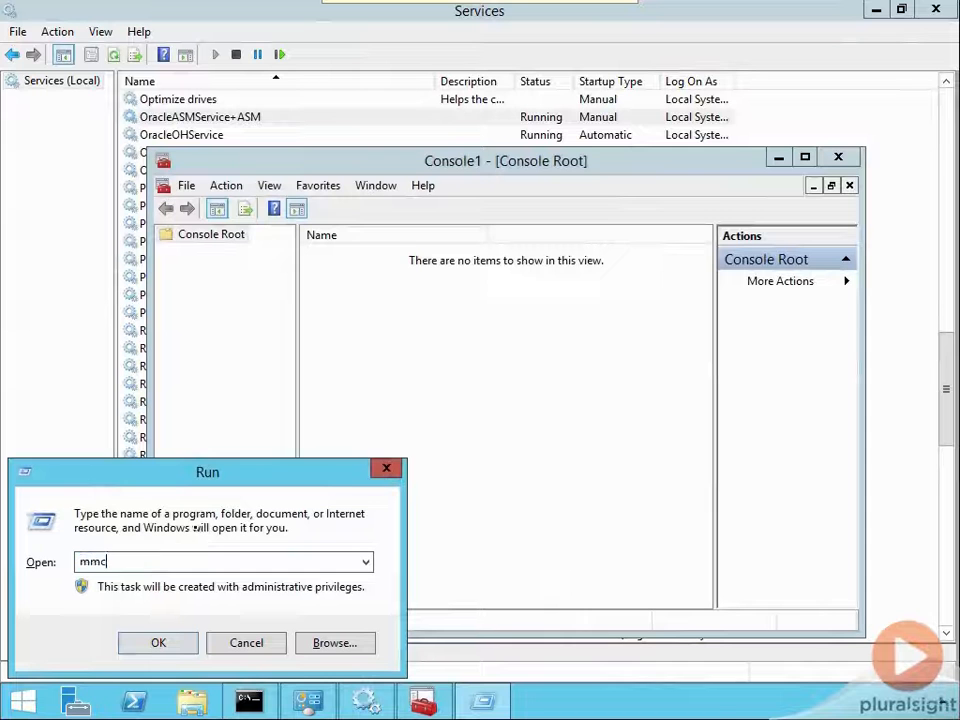
pyautogui.press('Return')
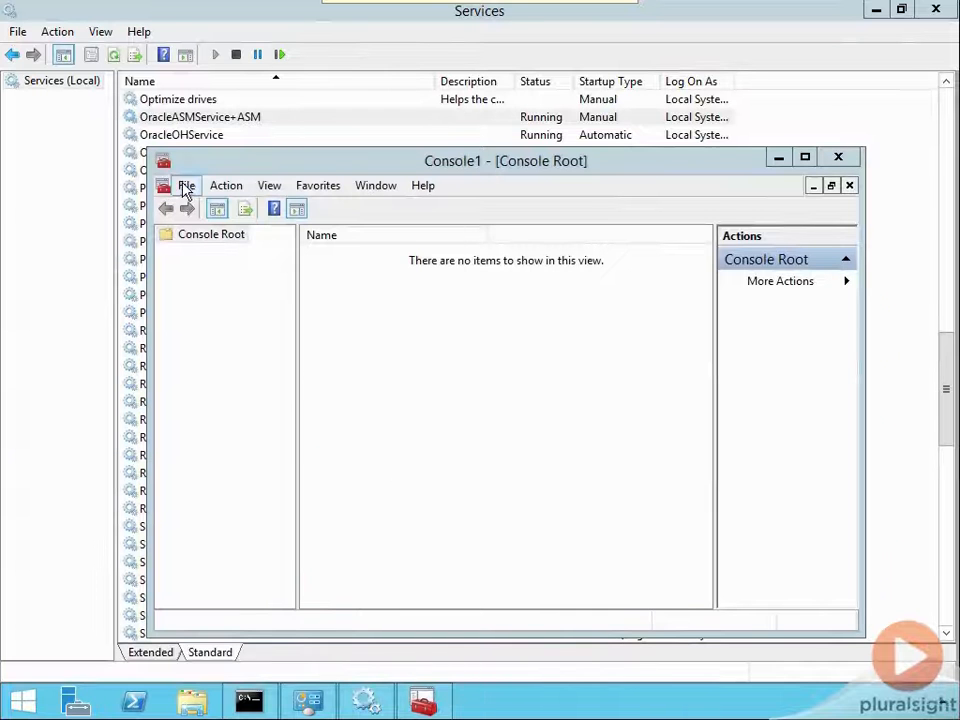
# - Add the Oracle Primary MMC Snap-In to the console root
pyautogui.click(186, 187)
pyautogui.click(233, 293)
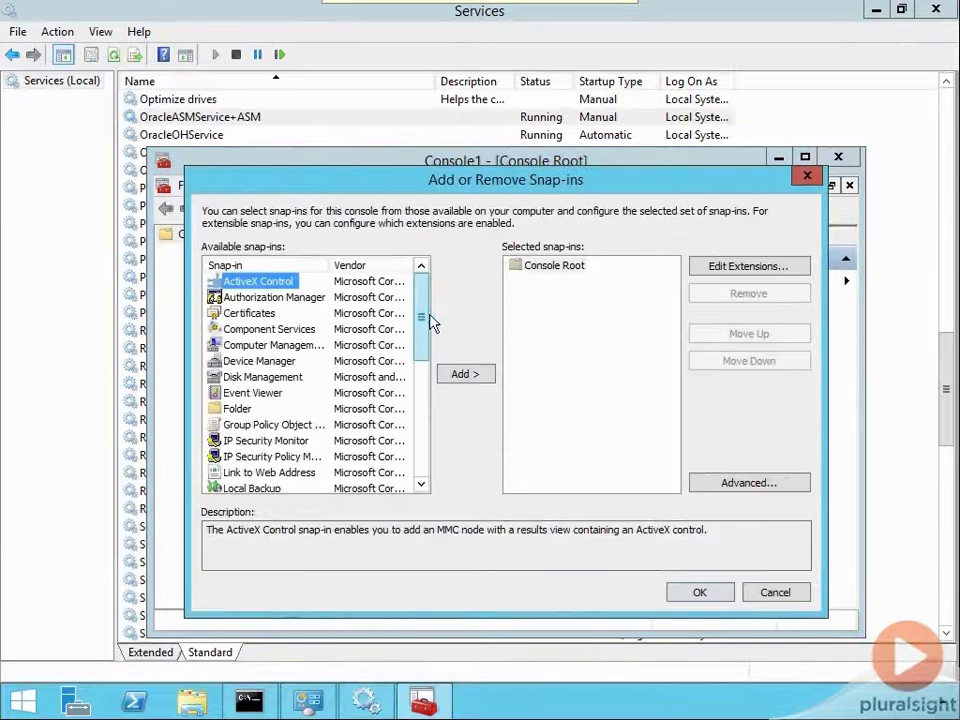
pyautogui.moveTo(426, 317); pyautogui.dragTo(426, 381)
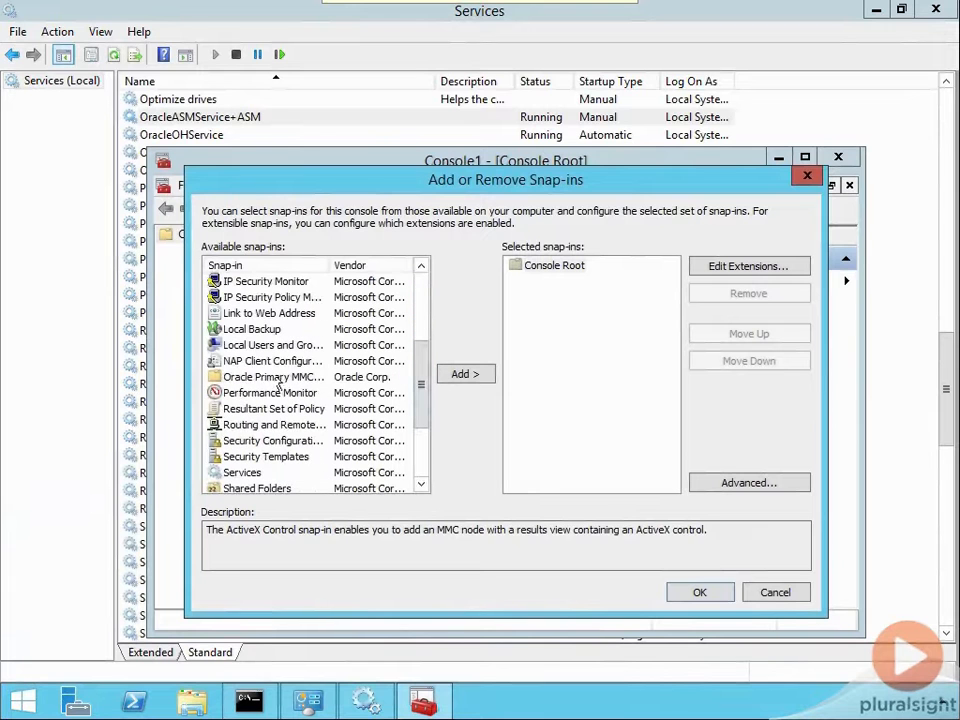
pyautogui.click(293, 377)
pyautogui.click(462, 379)
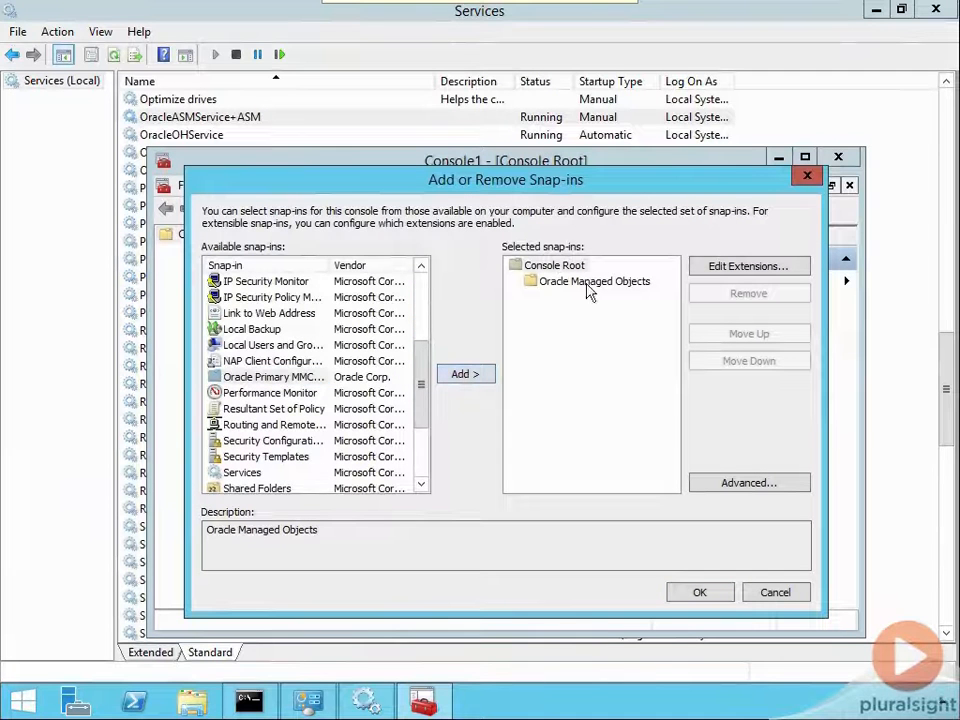
pyautogui.moveTo(334, 262); pyautogui.dragTo(409, 263)
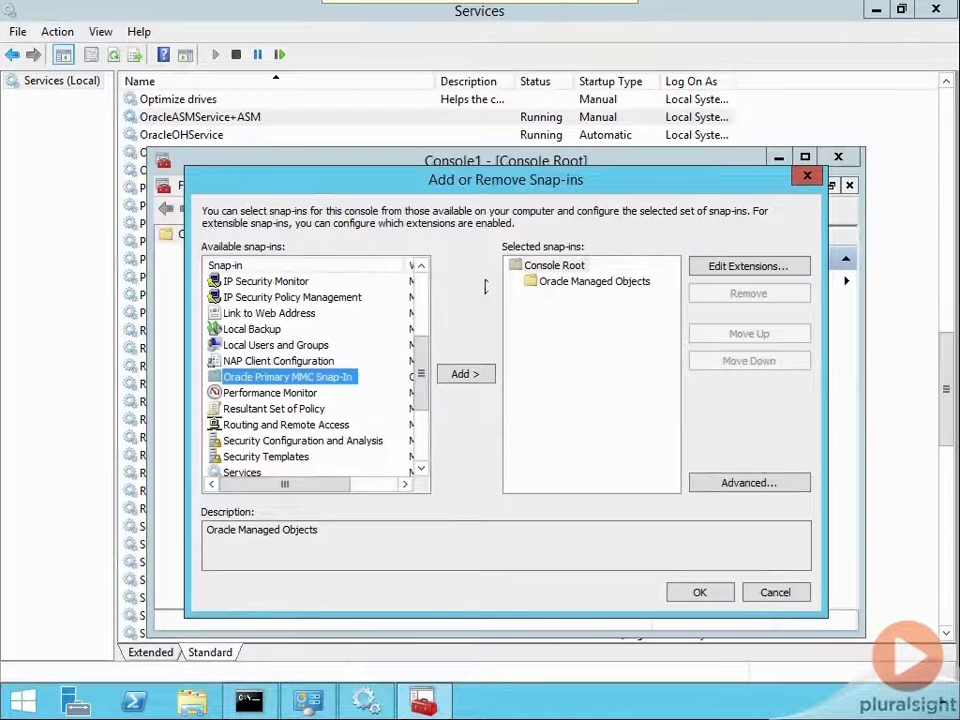
pyautogui.click(555, 284)
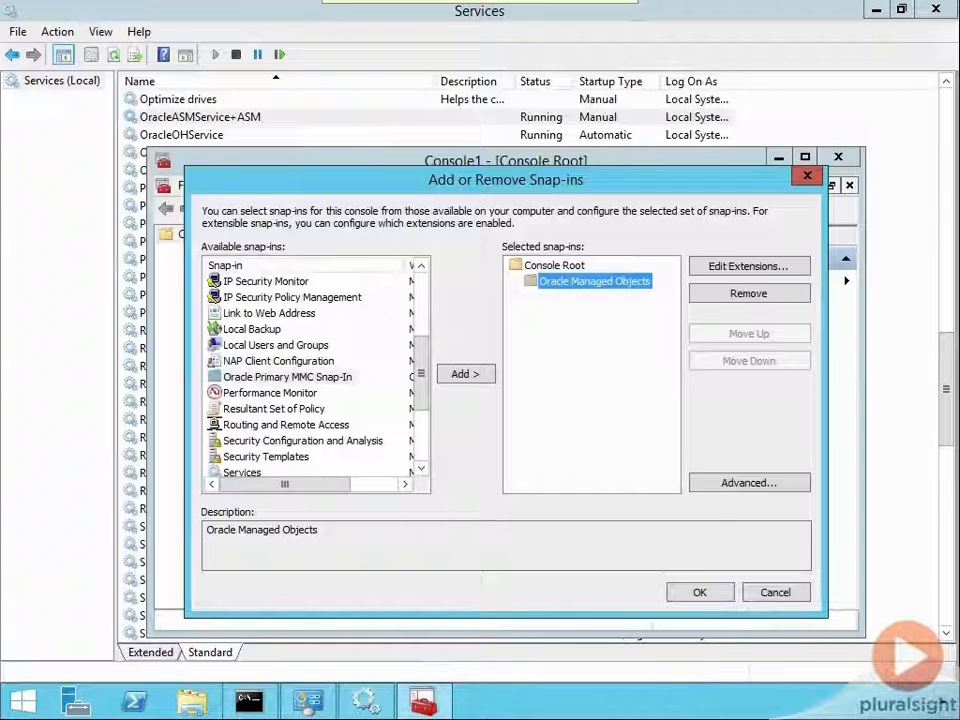
pyautogui.click(697, 595)
# - Expand Oracle Managed Objects down to the Oracle Homes of computer ORAWIN, widen the tree, and view its Databases node
pyautogui.moveTo(296, 315); pyautogui.dragTo(382, 313)
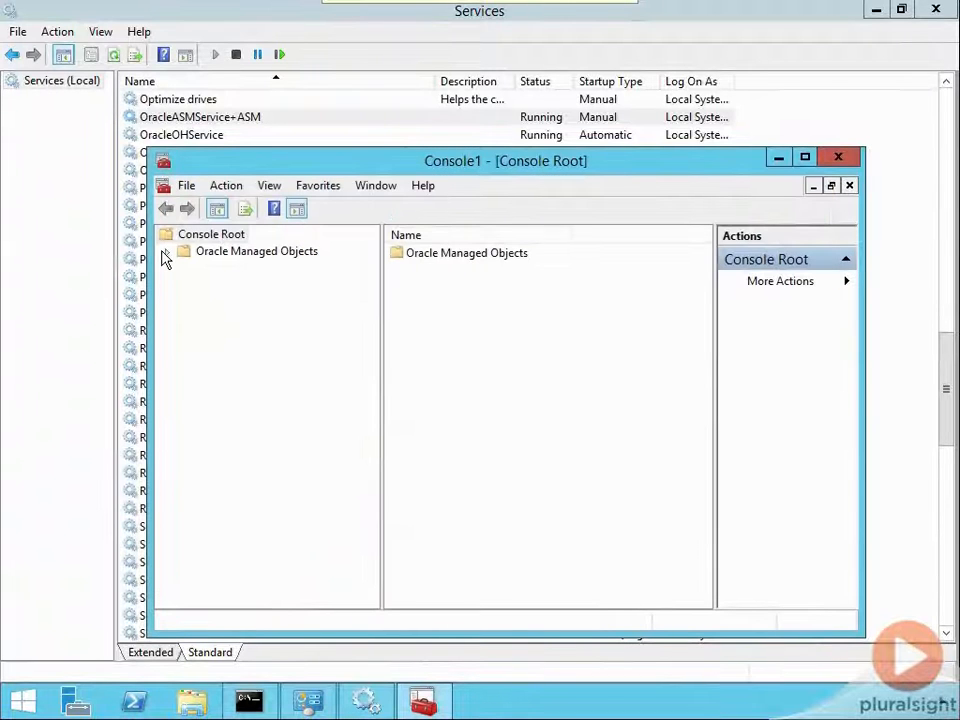
pyautogui.click(167, 252)
pyautogui.click(185, 269)
pyautogui.click(203, 285)
pyautogui.click(221, 302)
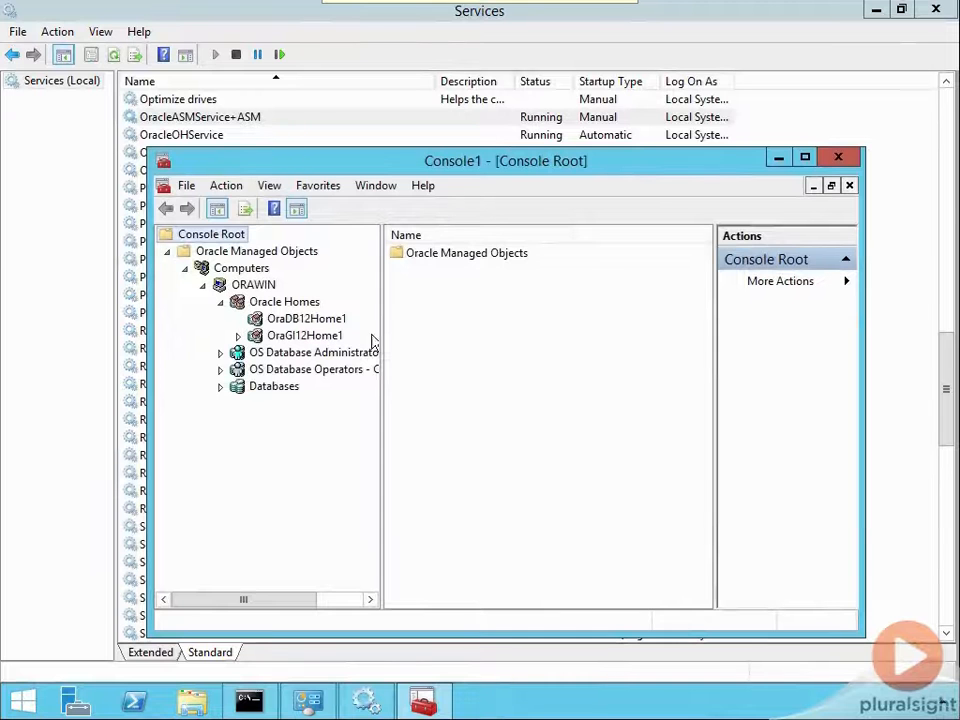
pyautogui.moveTo(381, 332); pyautogui.dragTo(462, 324)
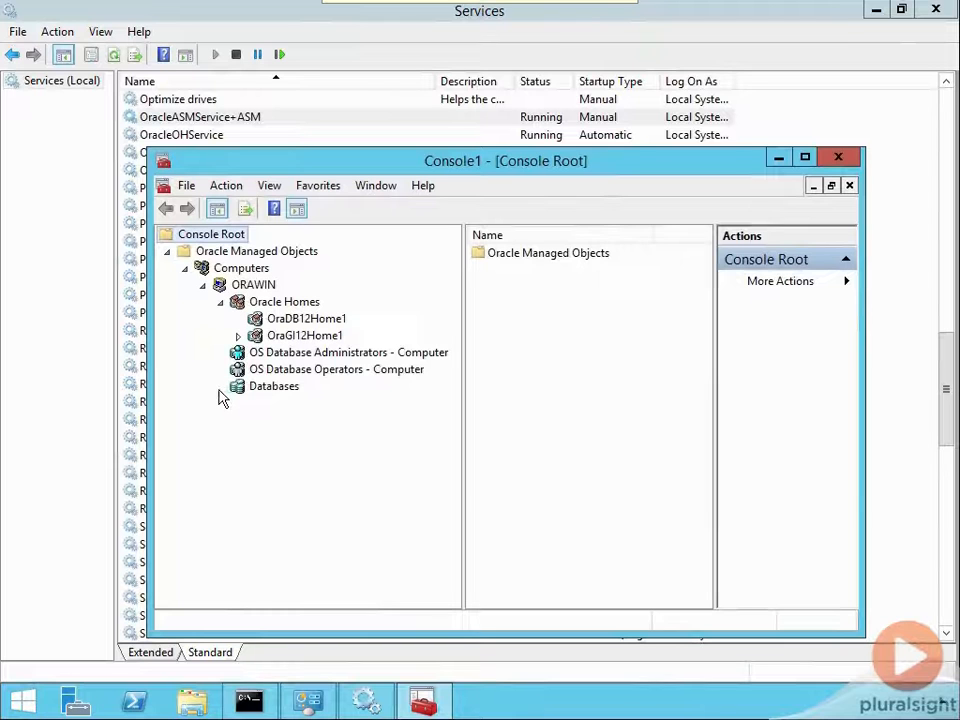
pyautogui.click(250, 394)
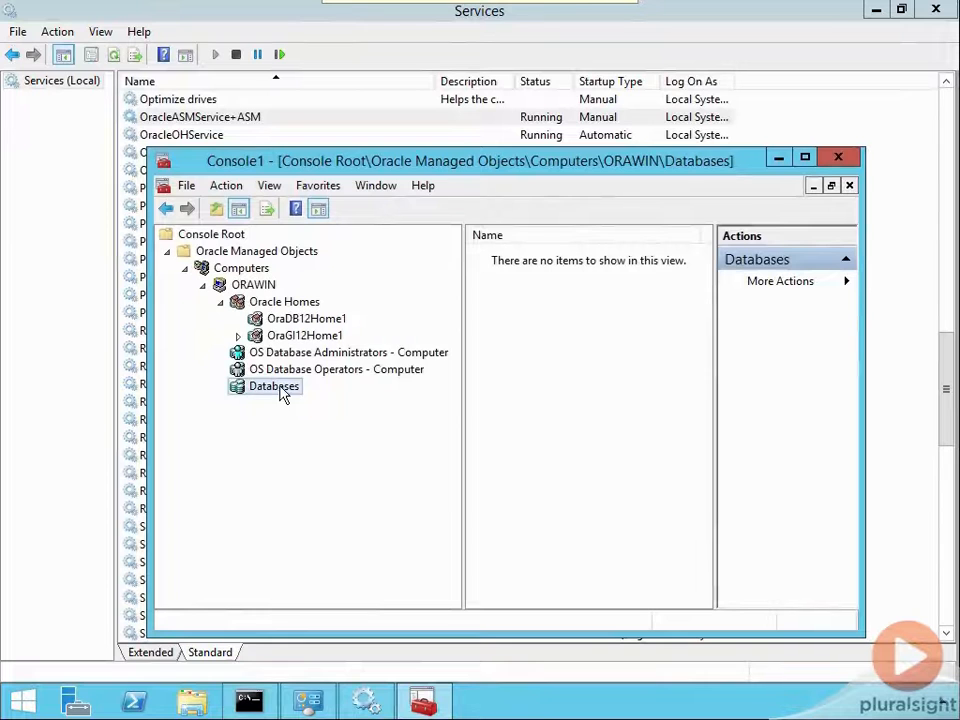
# - Launch Computer Management from the command prompt with compmgmt.msc and display the Groups under Local Users and Groups
pyautogui.click(249, 703)
pyautogui.click(310, 456)
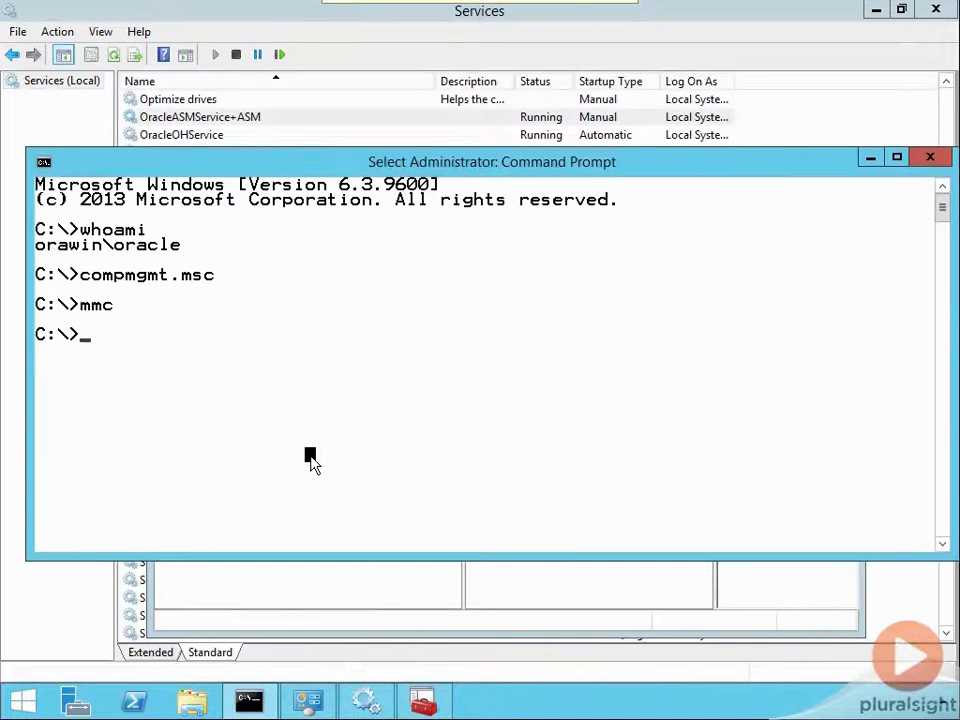
pyautogui.write('compmgmt.msc')
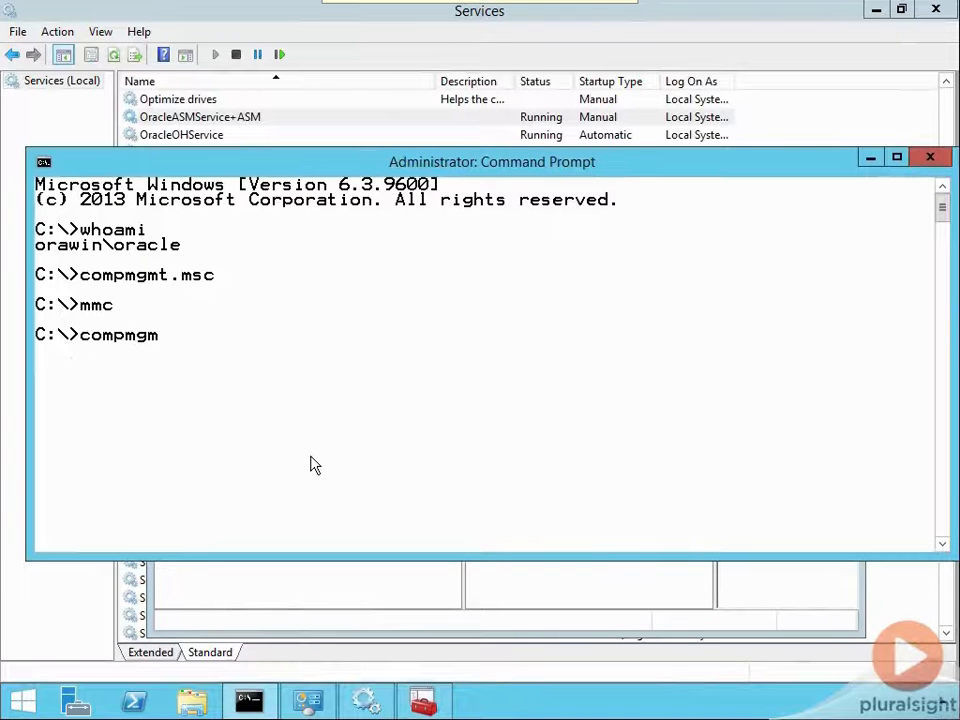
pyautogui.press('Return')
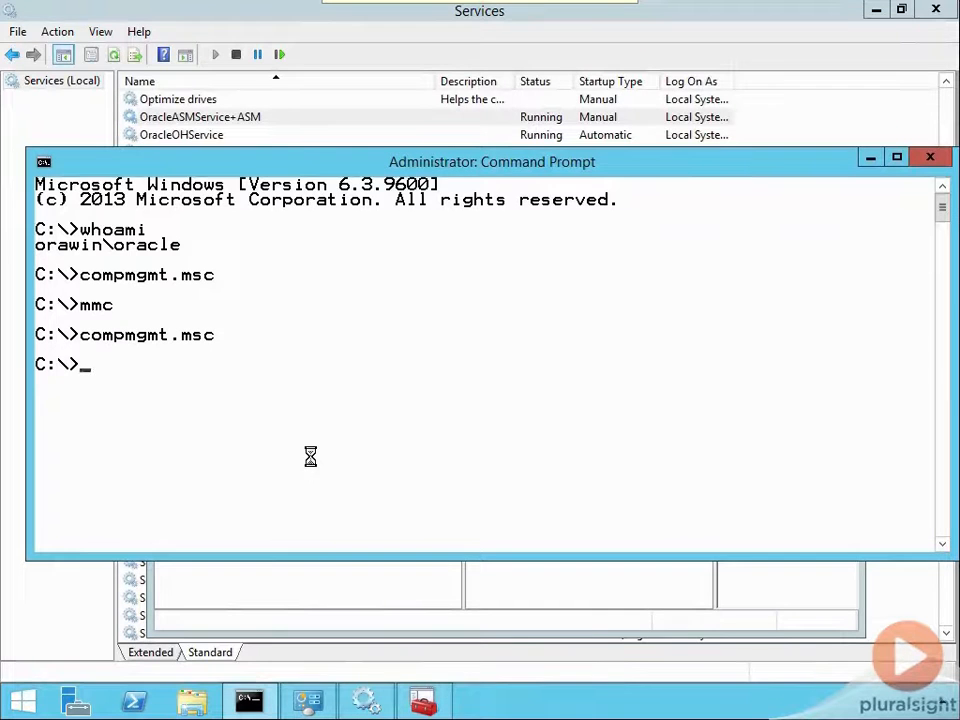
pyautogui.doubleClick(118, 186)
pyautogui.click(114, 220)
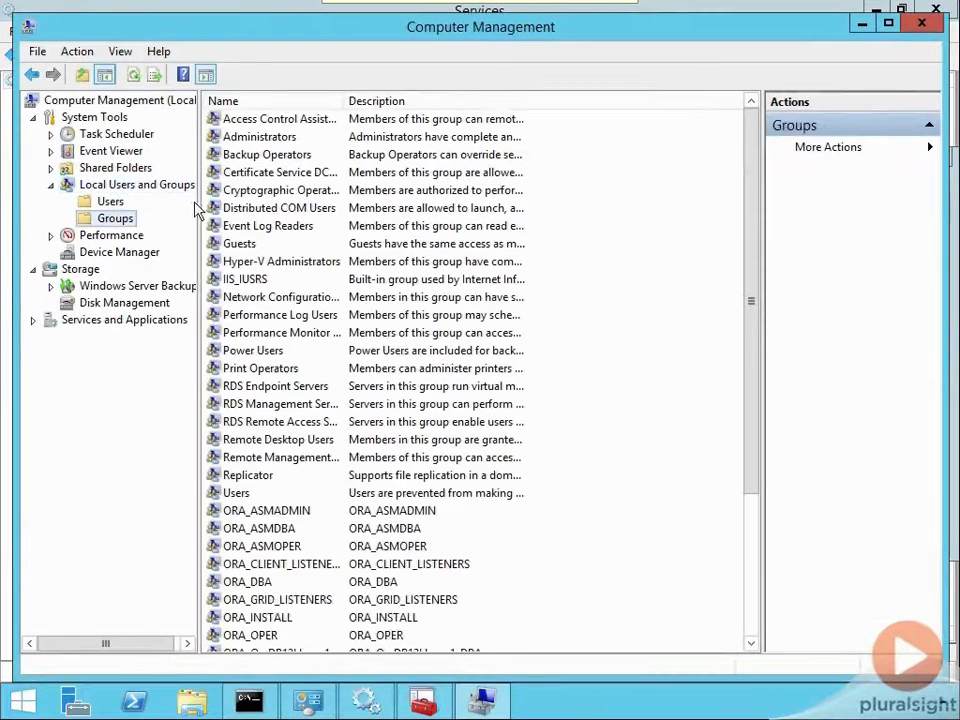
# - Widen the Name column of the groups list to show full group names, and view the members of the ORA_DBA group
pyautogui.moveTo(754, 366); pyautogui.dragTo(769, 561)
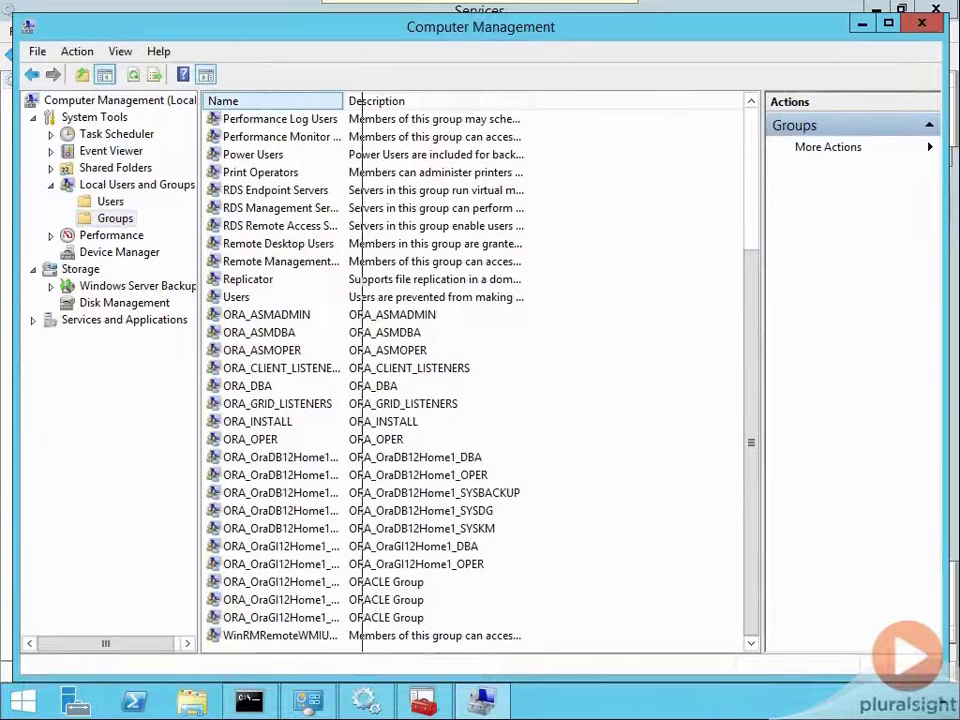
pyautogui.moveTo(368, 101); pyautogui.dragTo(582, 101)
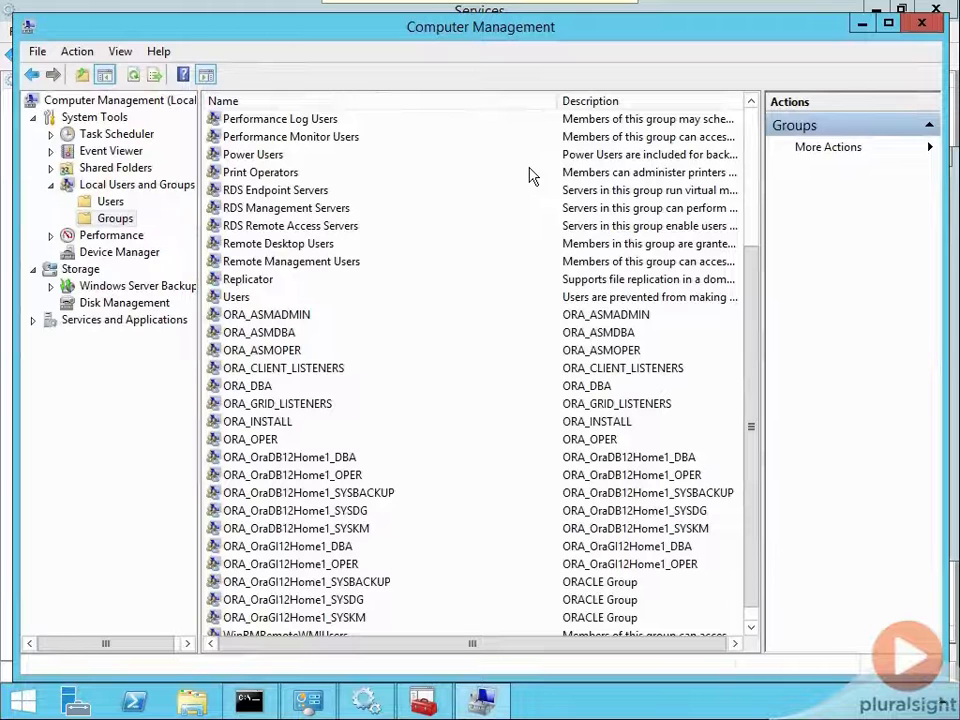
pyautogui.click(252, 387)
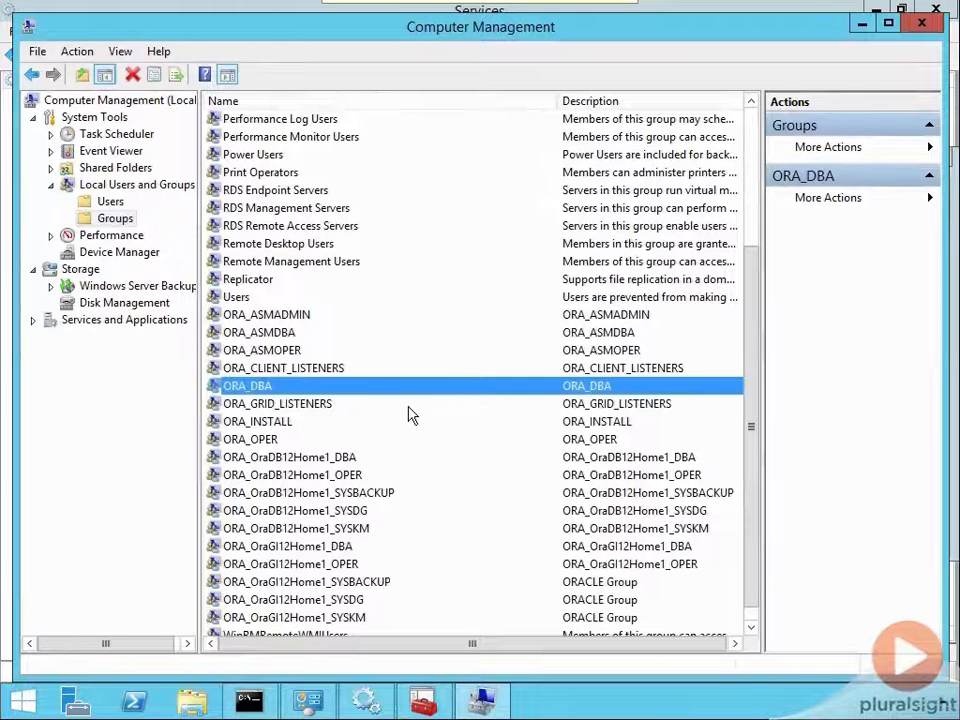
pyautogui.doubleClick(237, 394)
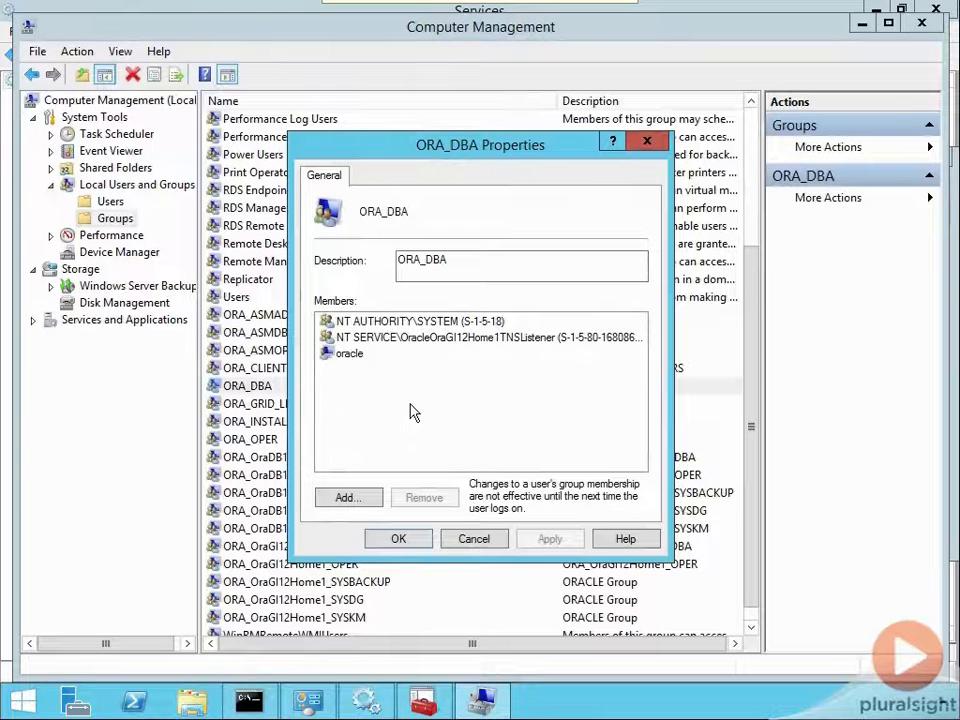
pyautogui.click(647, 145)
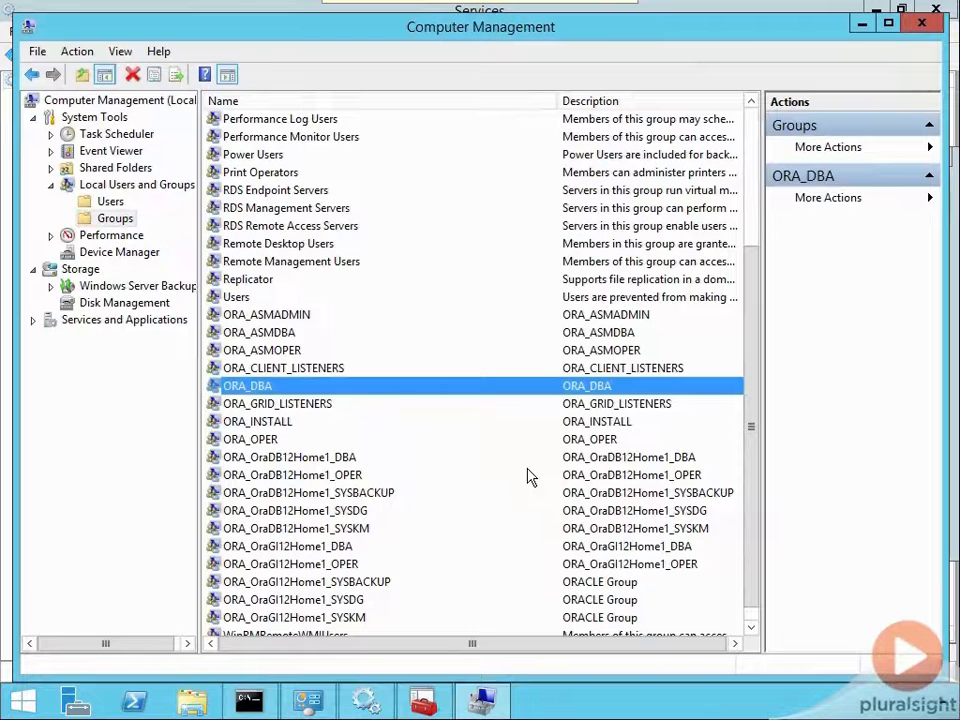
# - Examine the ORA_OraDB12Home1 groups in the list, selecting ORA_OraDB12Home1_SYSBACKUP and ORA_OraDB12Home1_SYSKM
pyautogui.click(262, 492)
pyautogui.click(352, 531)
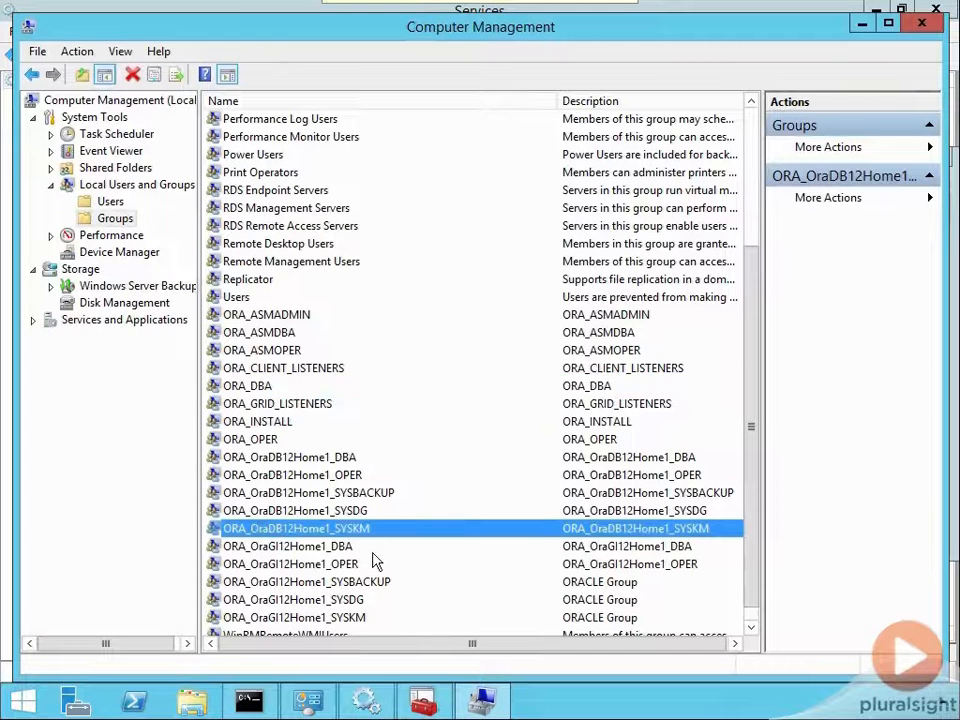